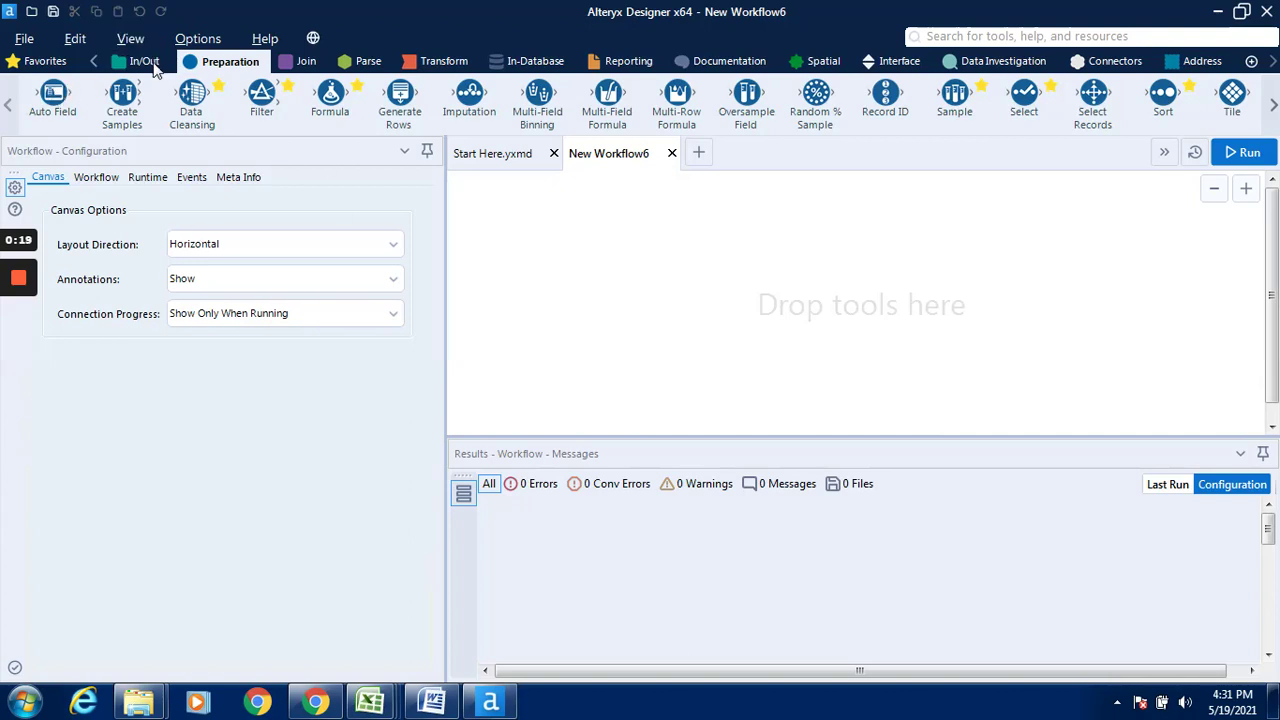
Step: Place an Input Data tool on the empty workflow canvas
left_click(148, 62)
left_click_drag(248, 96, 258, 101)
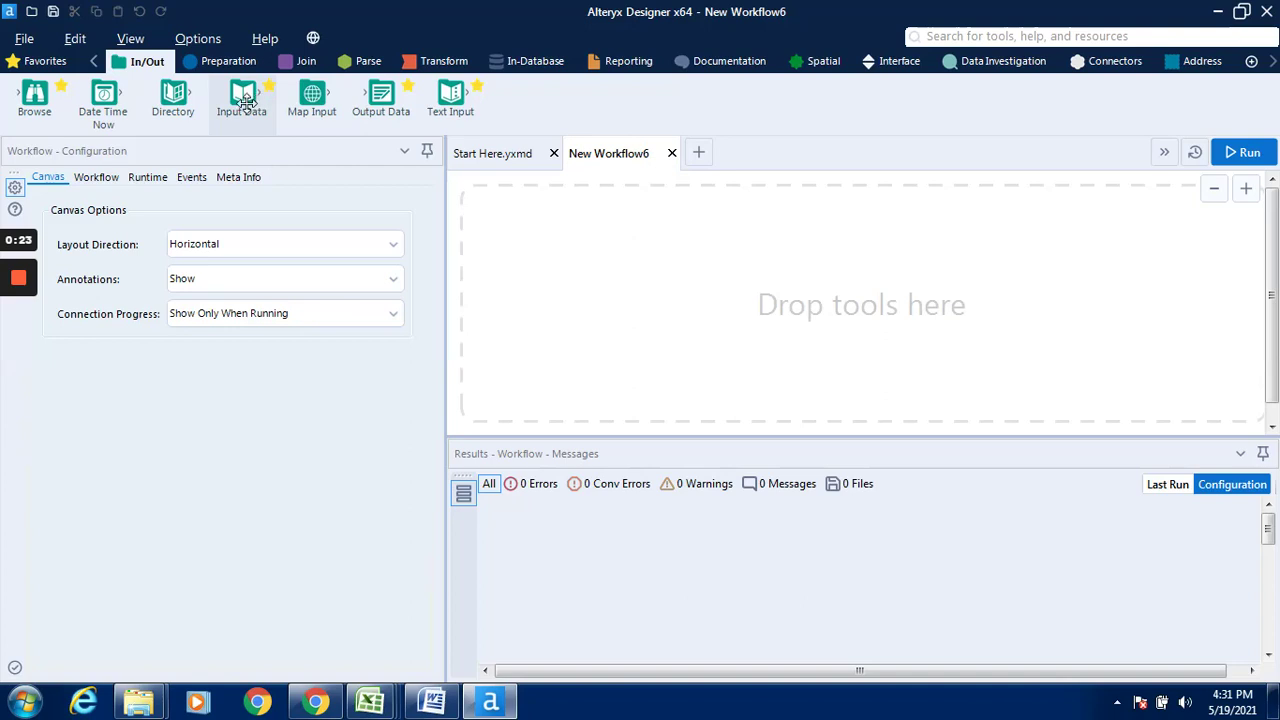
left_click_drag(425, 117, 558, 242)
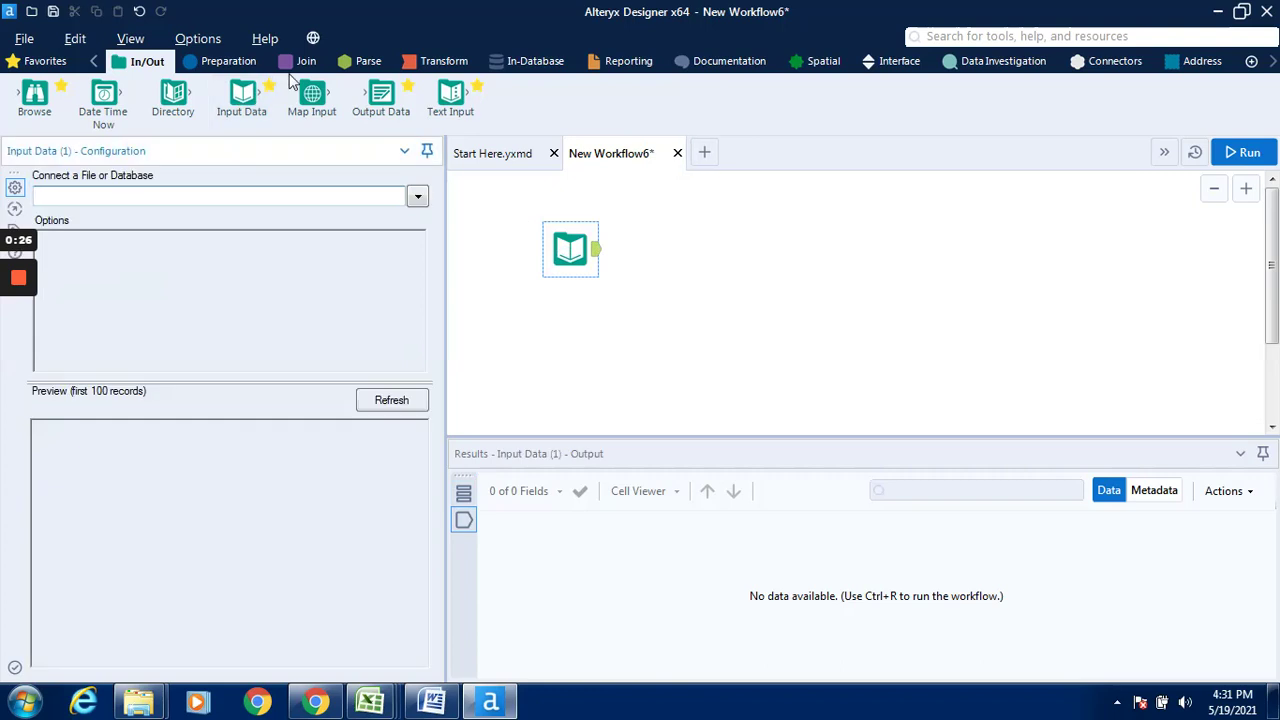
left_click(240, 63)
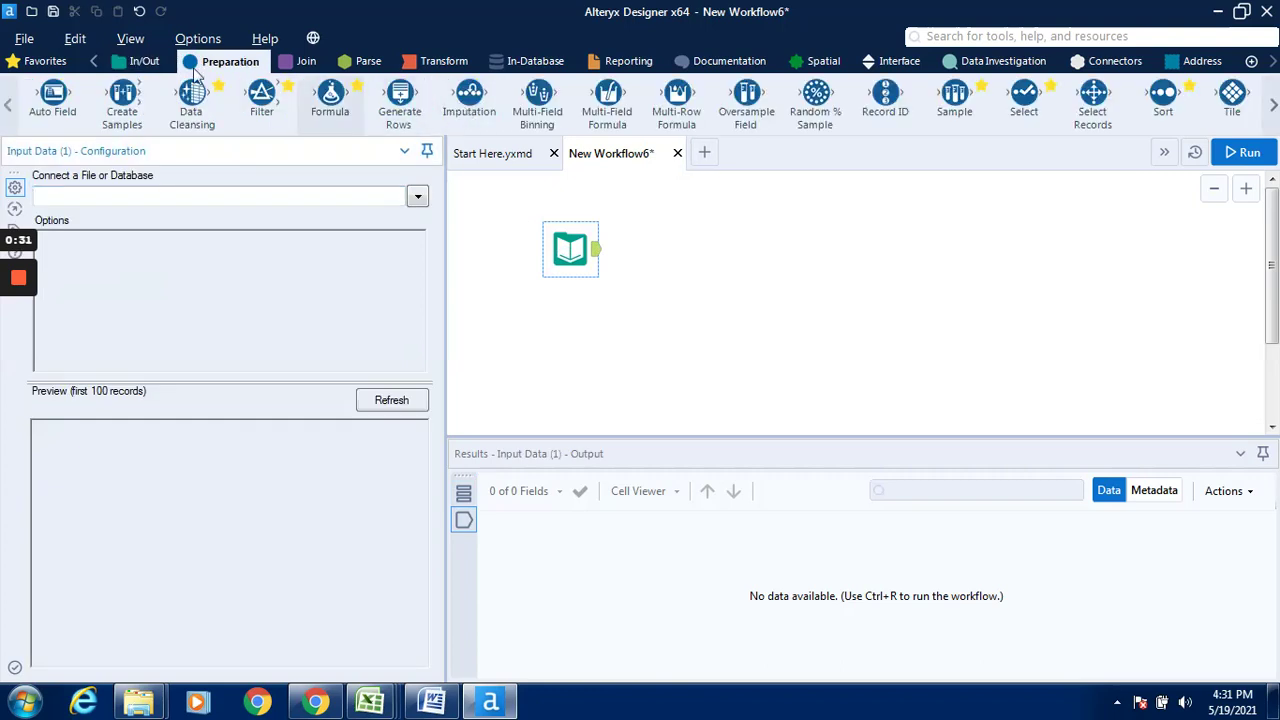
left_click(137, 60)
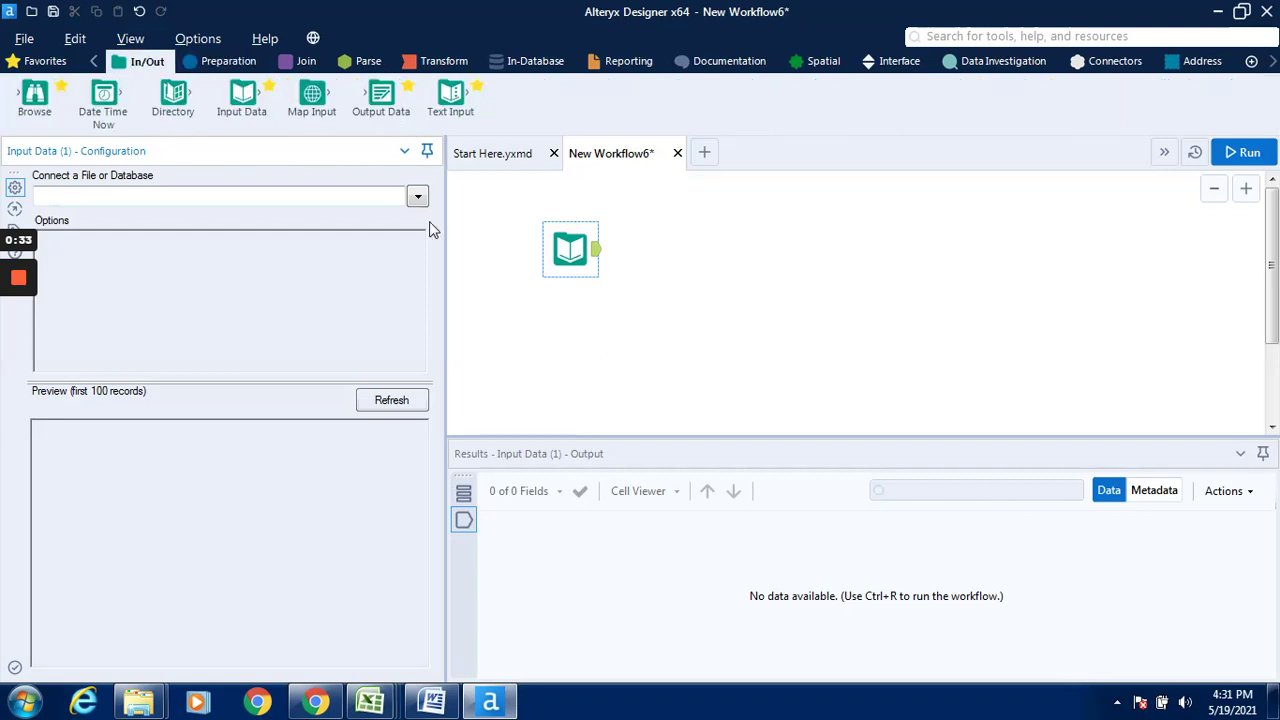
Step: Connect the Input Data tool to the recent file Coffee chain sales.xlsx, using Sheet1
left_click(418, 198)
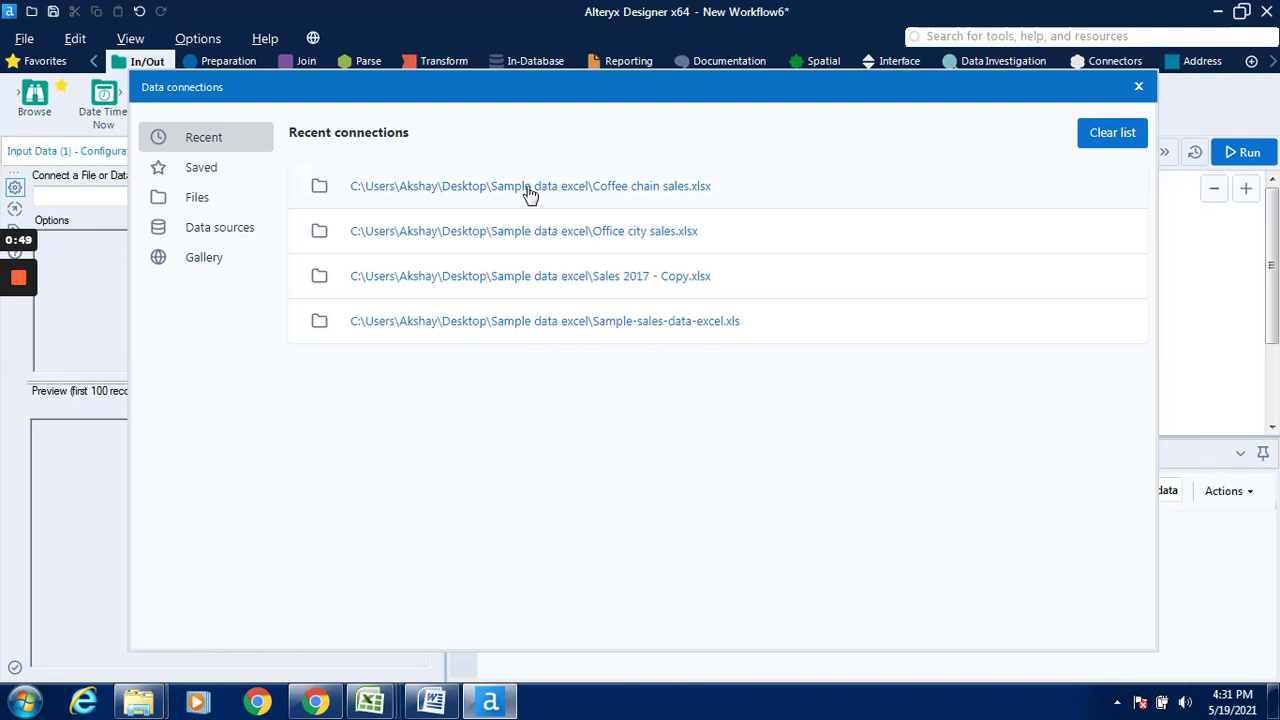
left_click(648, 201)
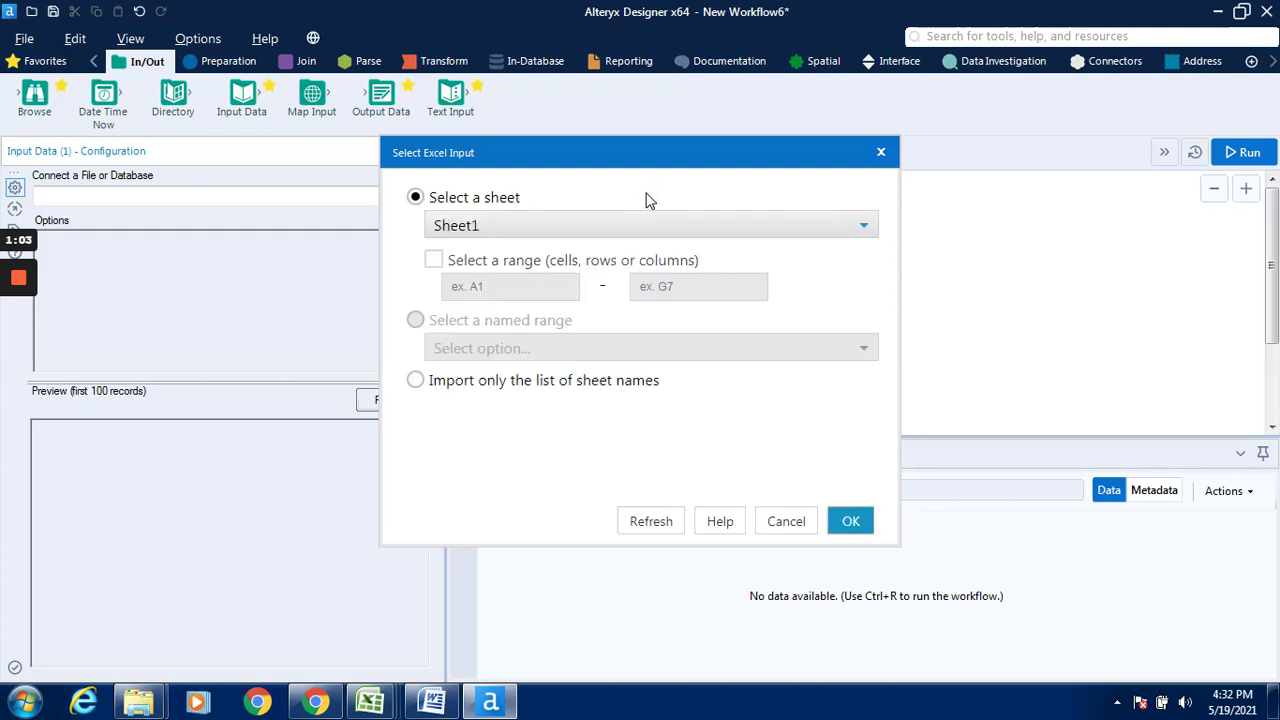
left_click(866, 228)
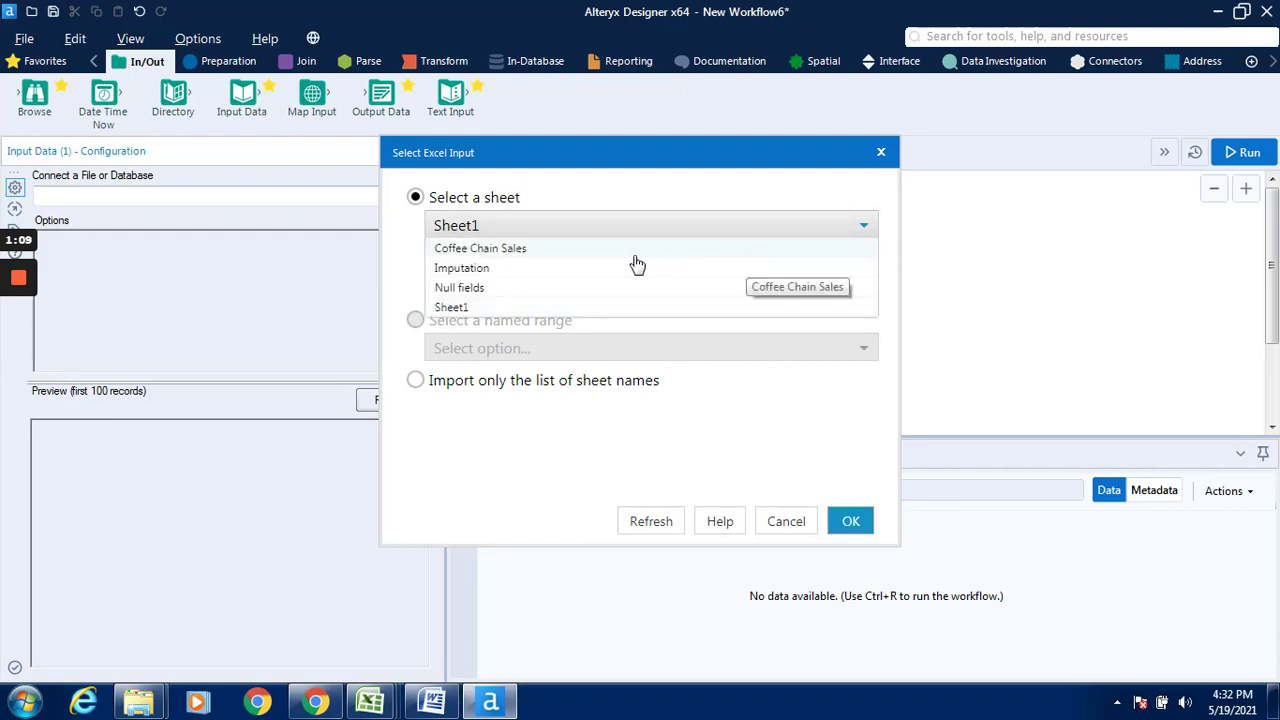
left_click(524, 312)
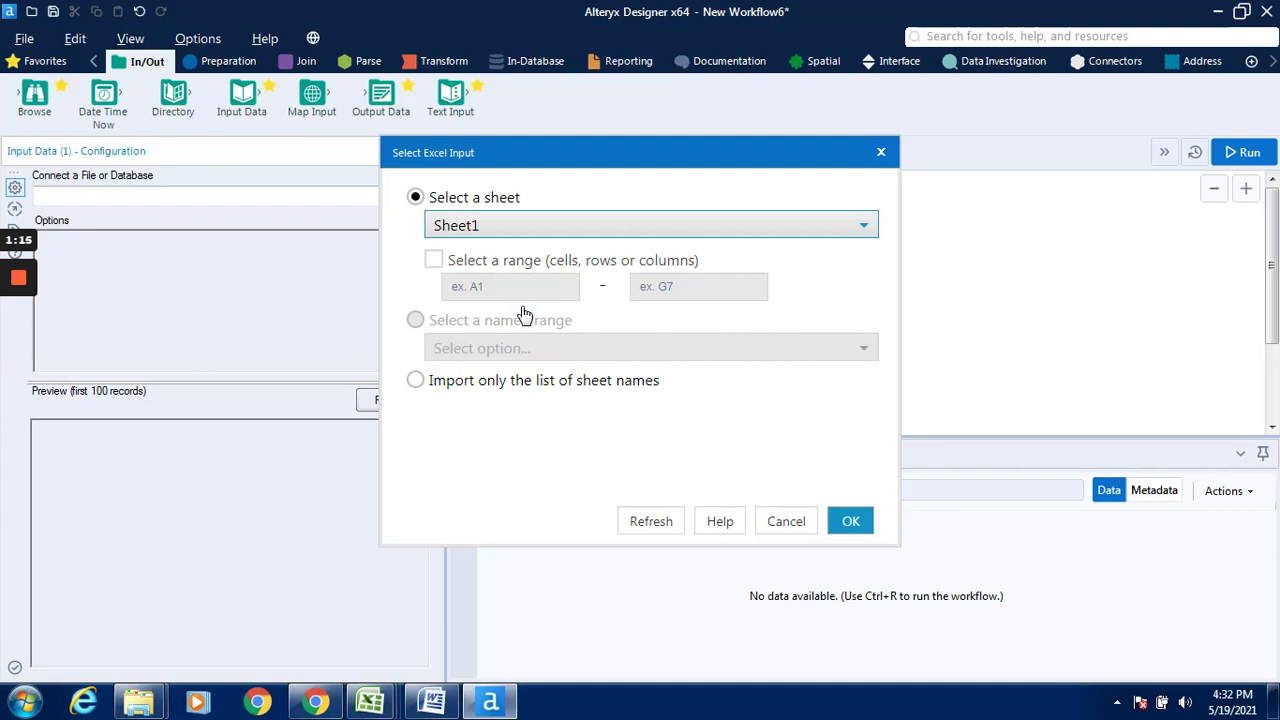
left_click(850, 521)
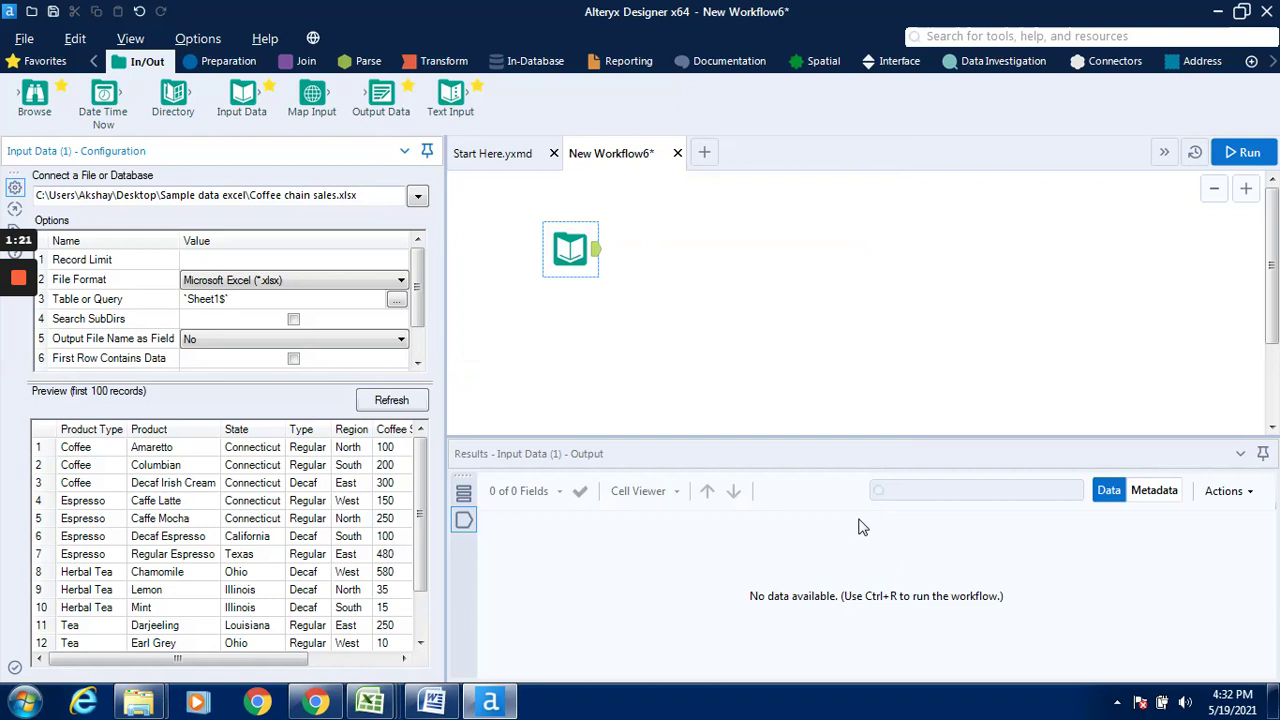
Step: Run the workflow and check the records output by the Input Data tool
left_click(1255, 155)
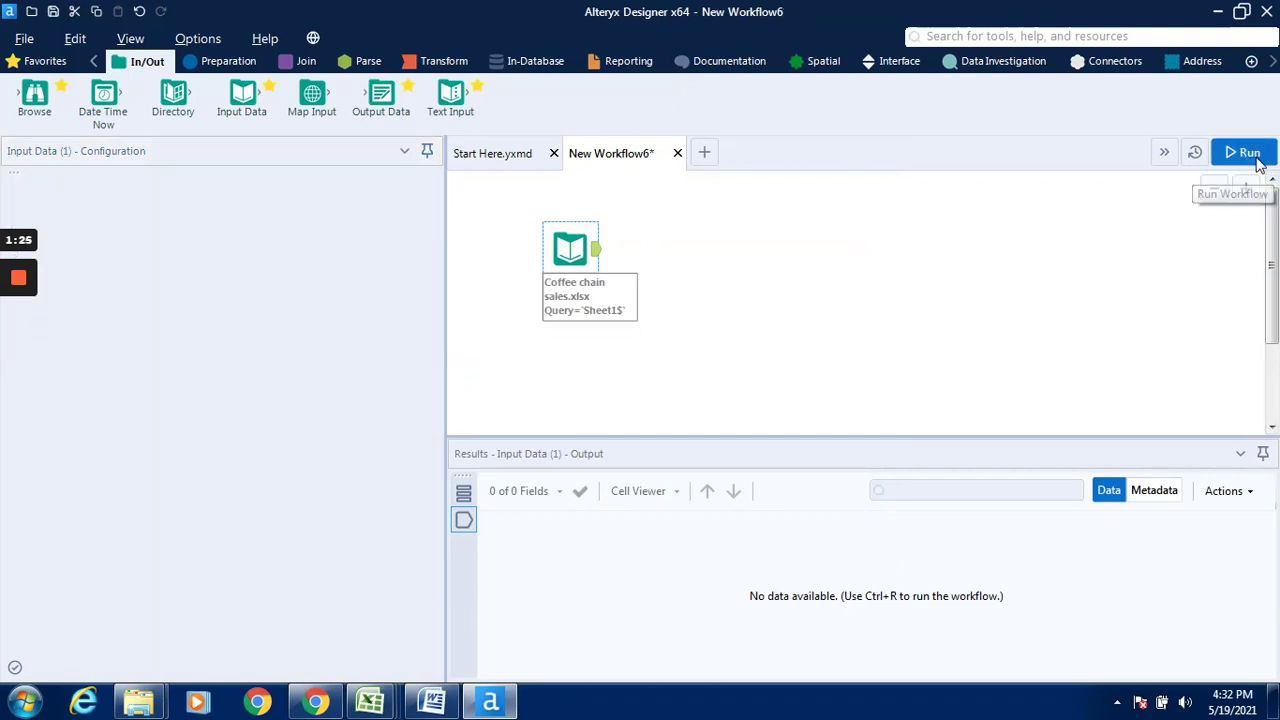
left_click(1250, 153)
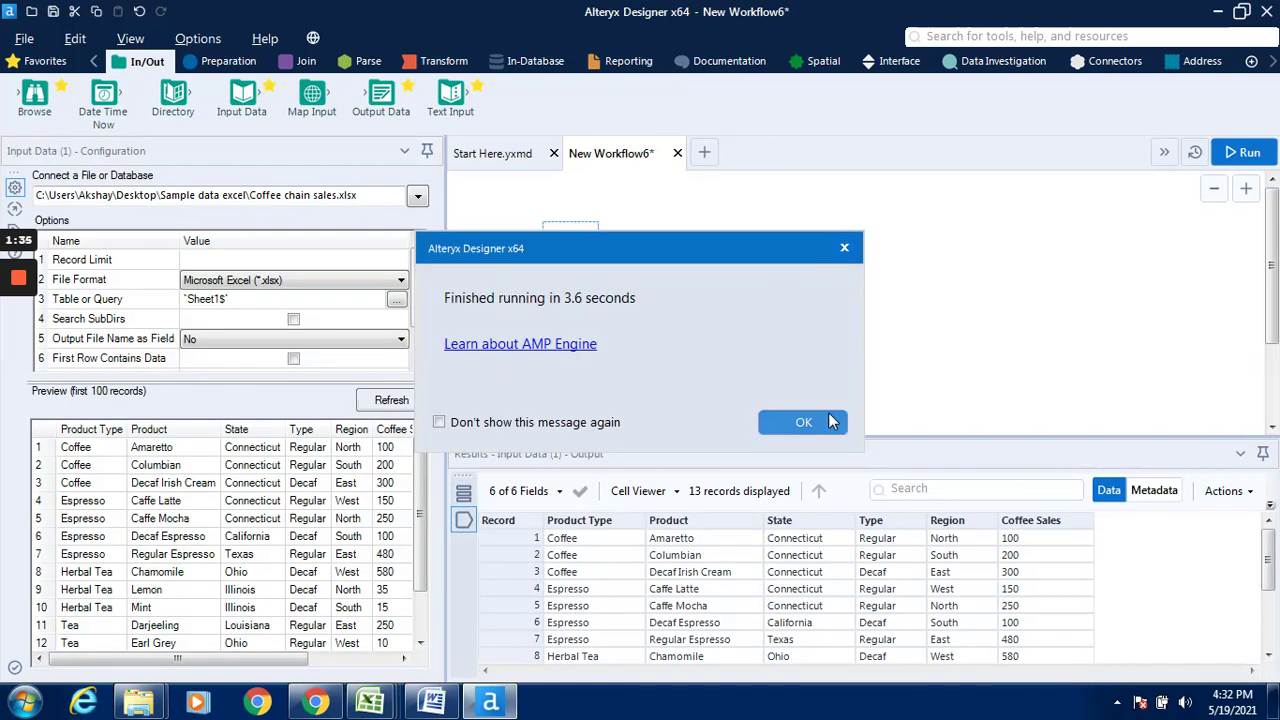
left_click(832, 422)
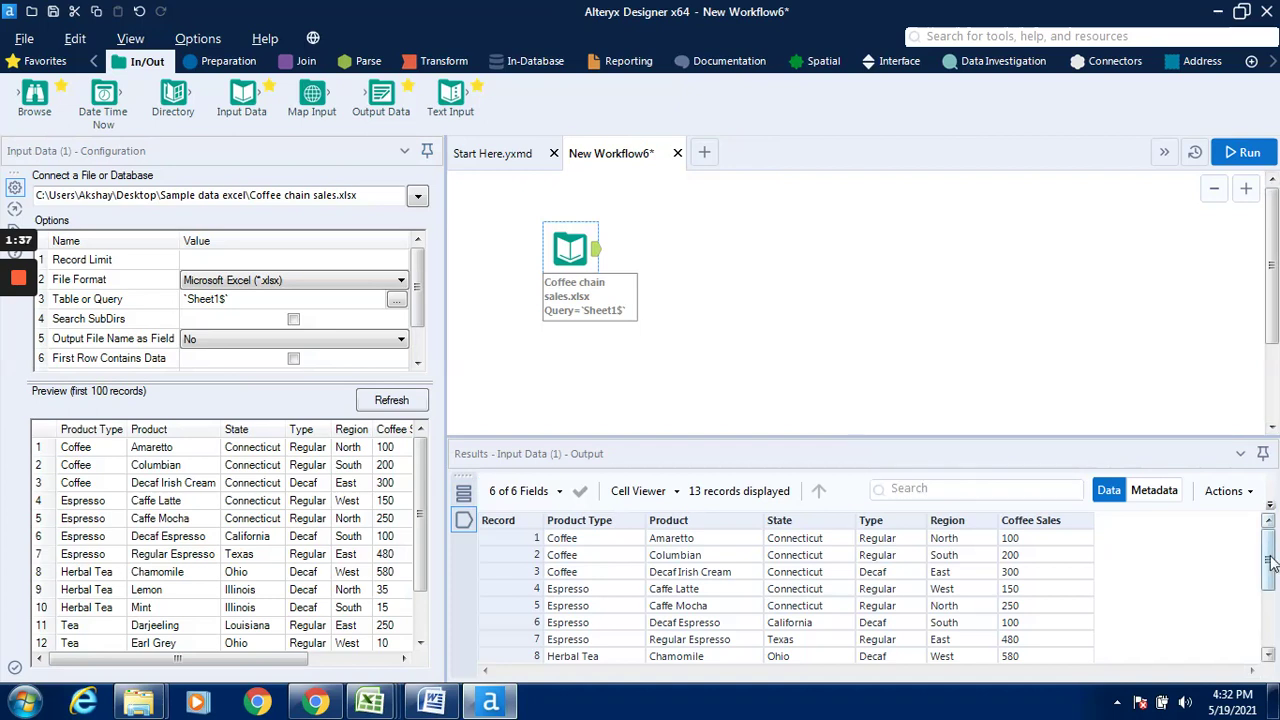
mouse_move(1271, 563)
left_mouse_down()
mouse_move(1274, 628)
mouse_move(1270, 556)
left_mouse_up()
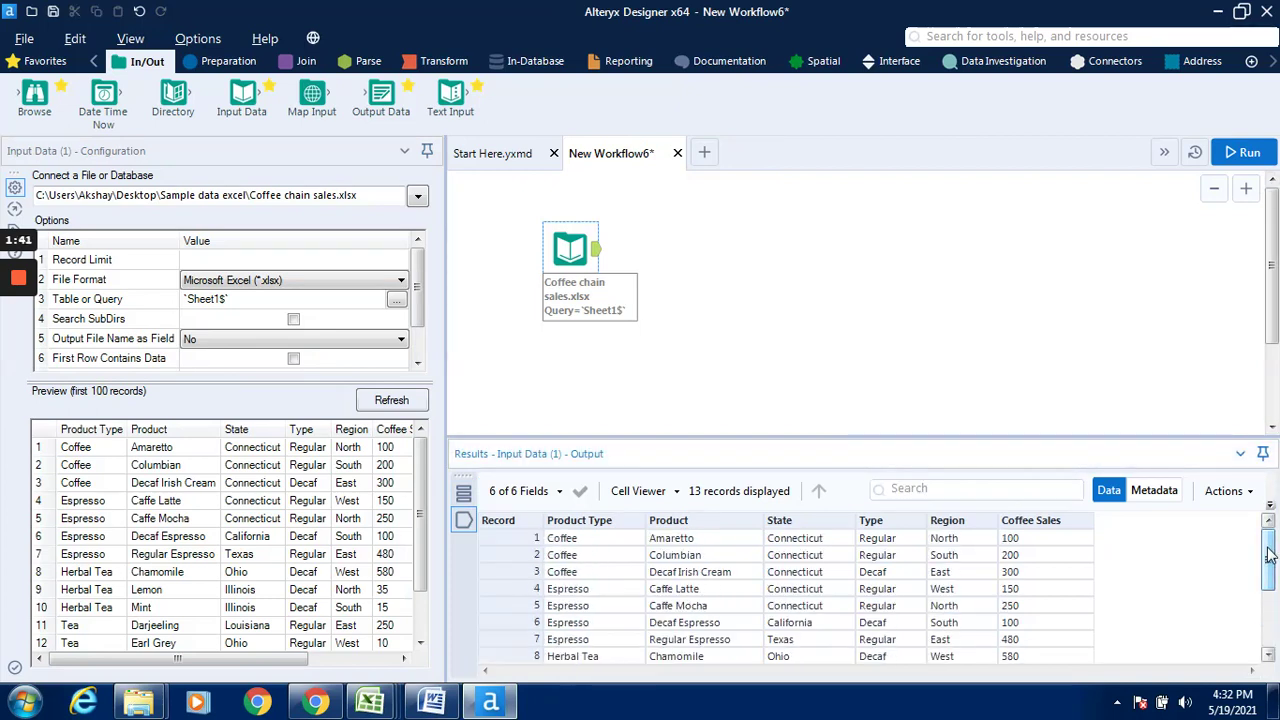
Step: Add an Imputation tool connected to the output of the Input Data tool
left_click(232, 62)
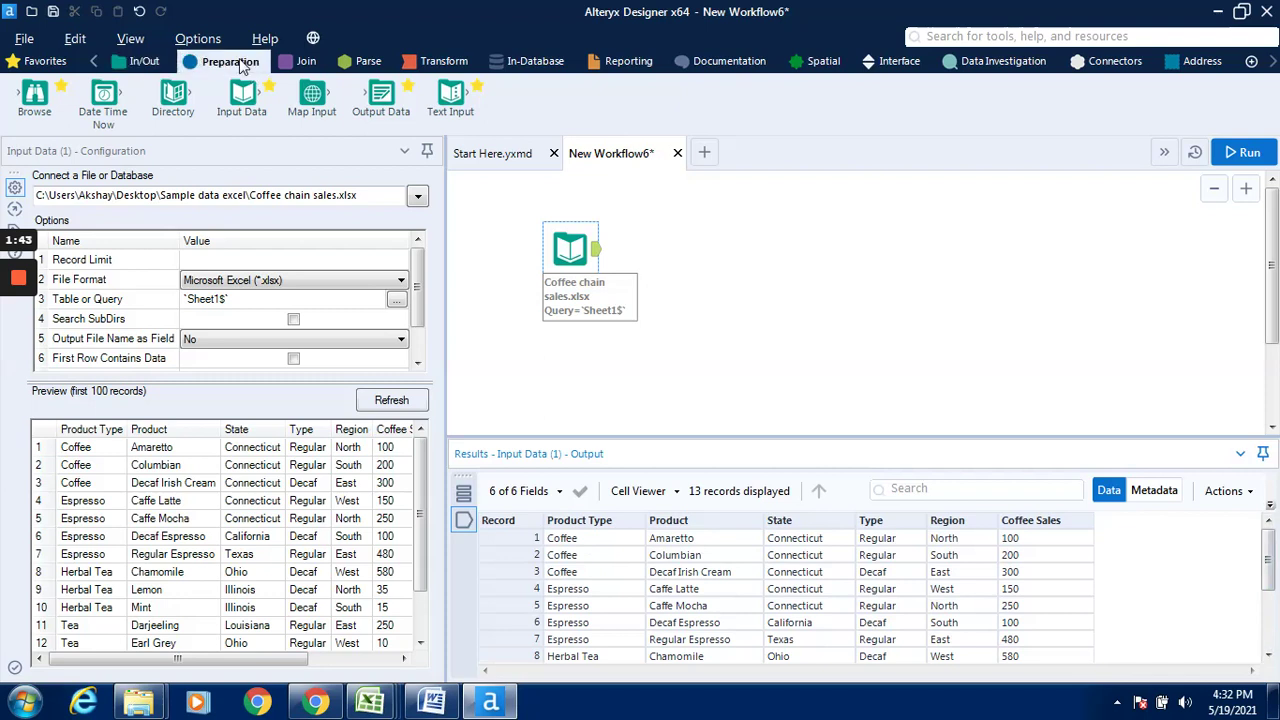
mouse_move(462, 107)
left_mouse_down()
mouse_move(676, 207)
mouse_move(695, 249)
left_mouse_up()
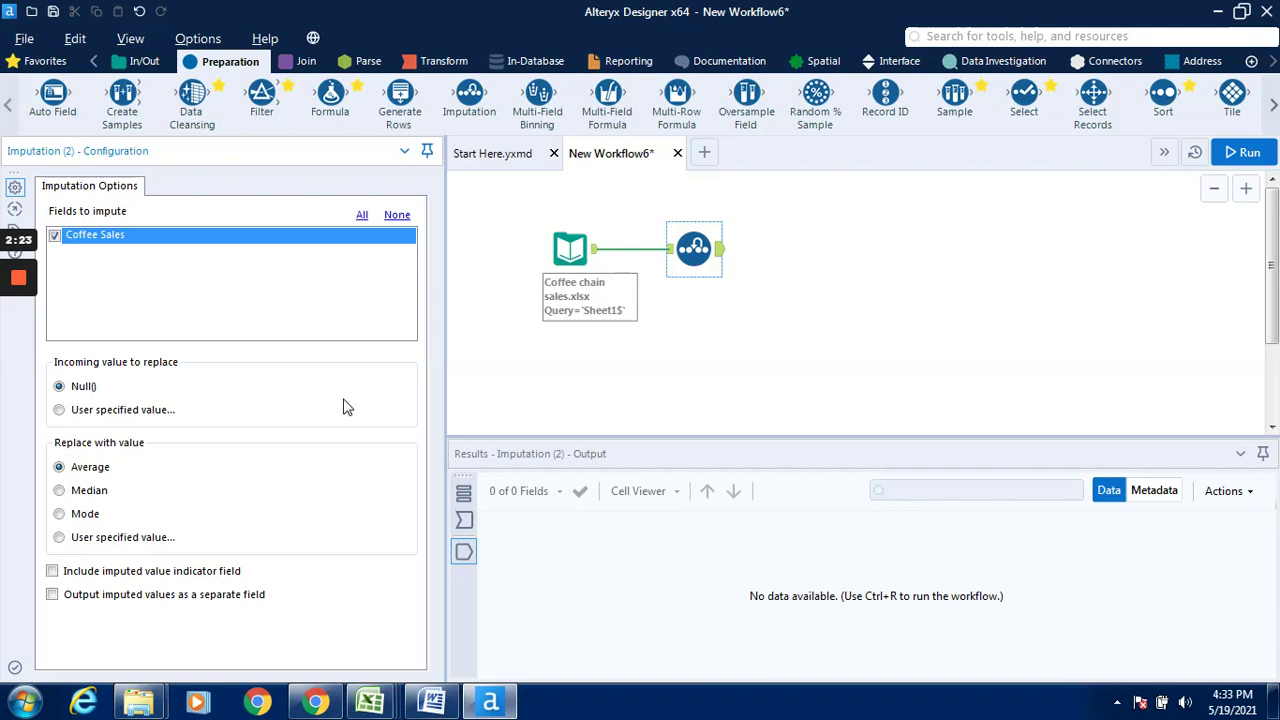
Step: Set the Imputation tool's incoming value to replace to a user-specified value of 100 for Coffee Sales
left_click(60, 412)
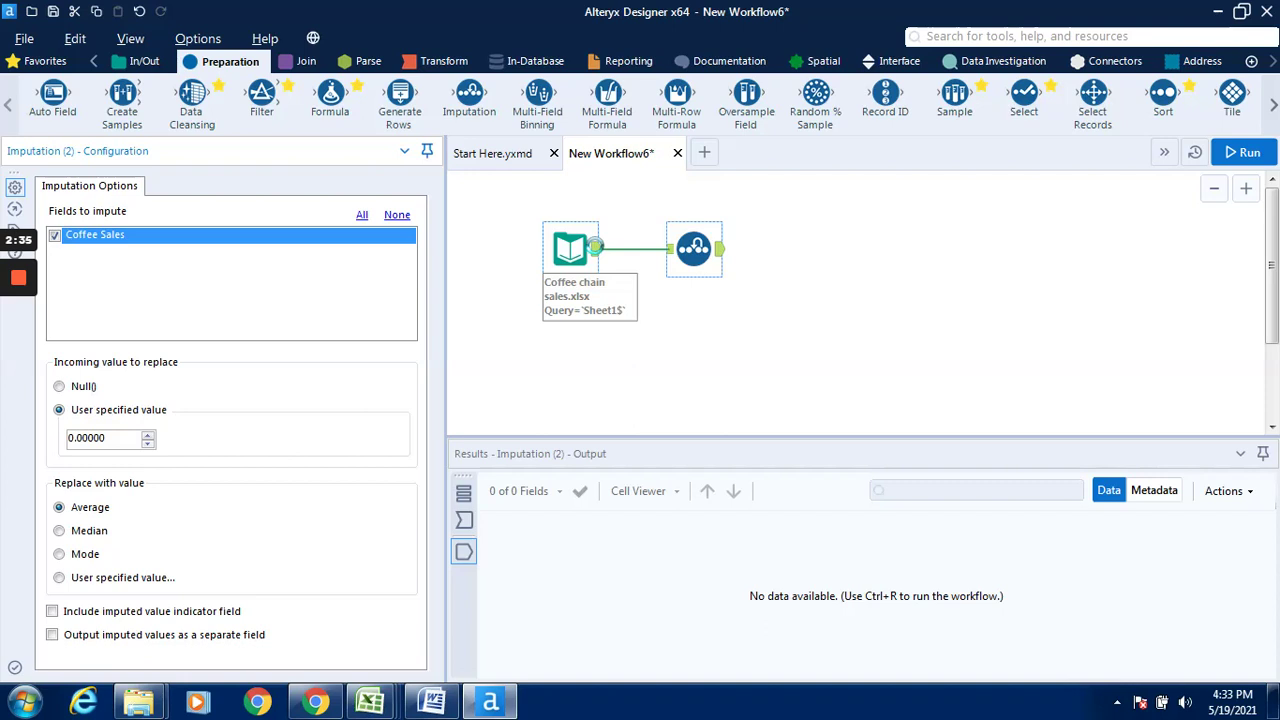
left_click(596, 252)
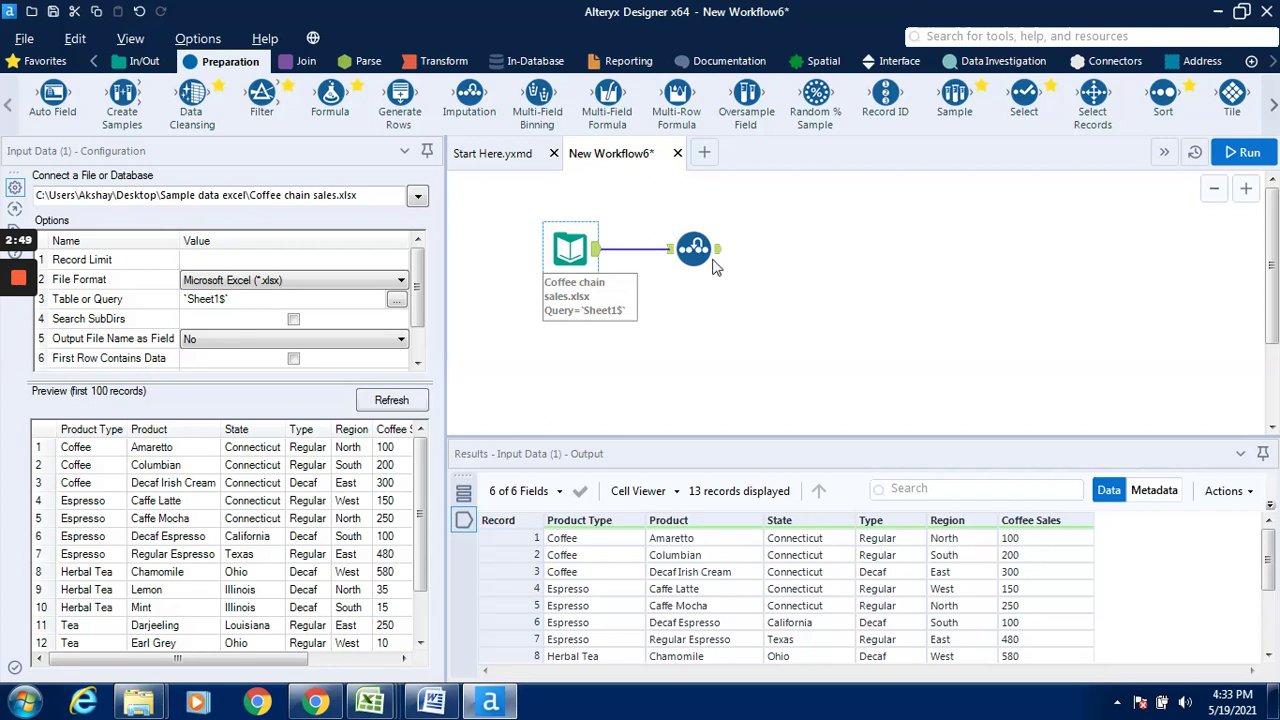
left_click(675, 258)
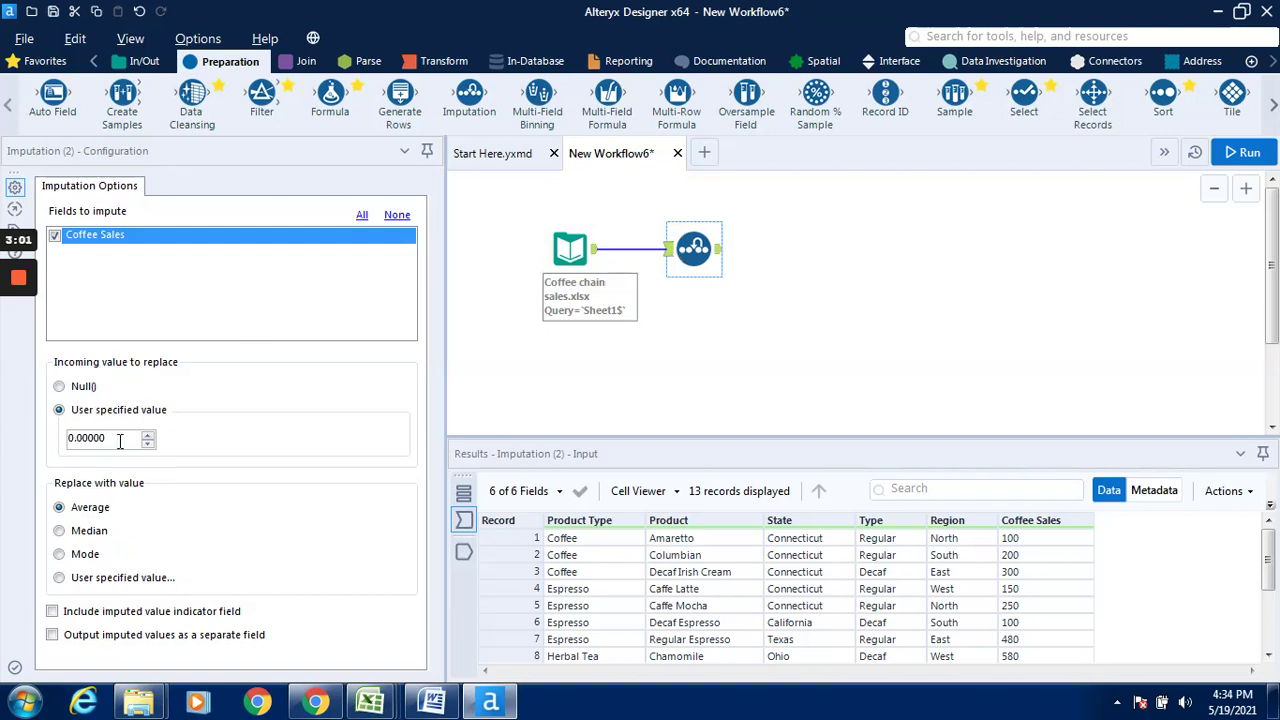
left_click(119, 439)
key("BackSpace")
key("BackSpace")
key("BackSpace")
key("BackSpace")
key("BackSpace")
key("BackSpace")
key("BackSpace")
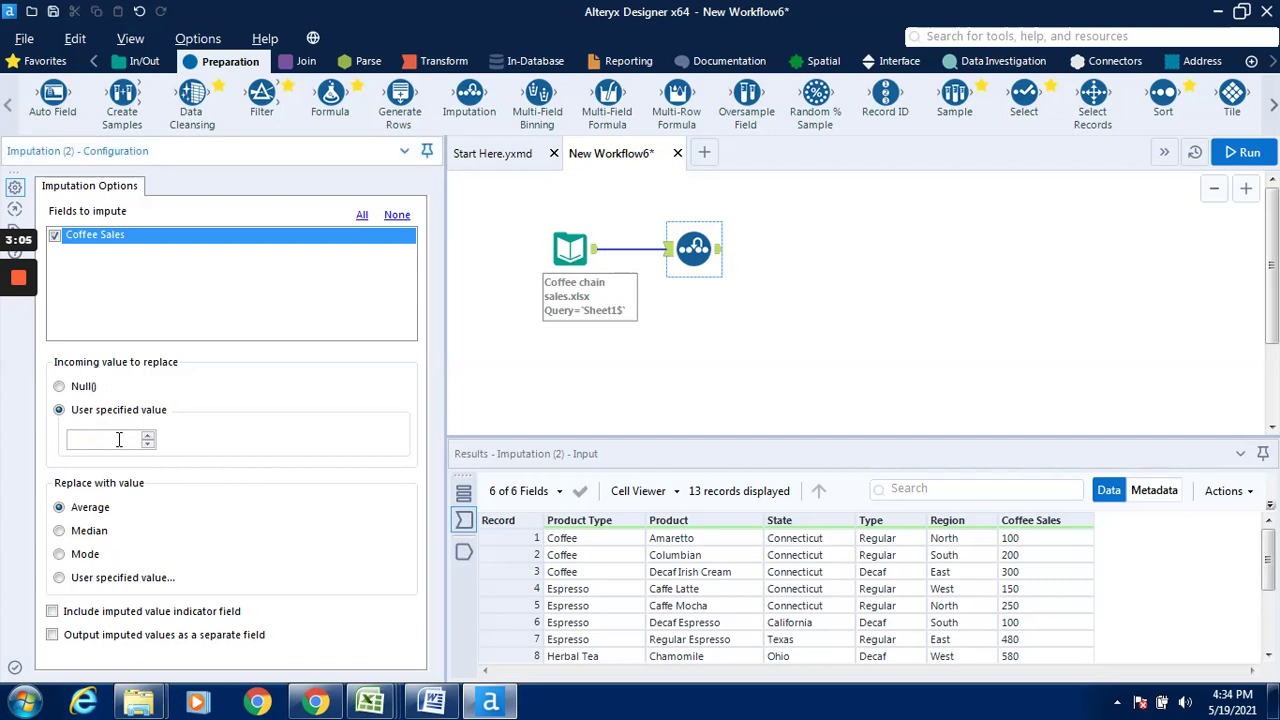
type("100")
Step: Set the replacement to a user-specified value of 10 and output the imputed values as a separate field
left_click(60, 578)
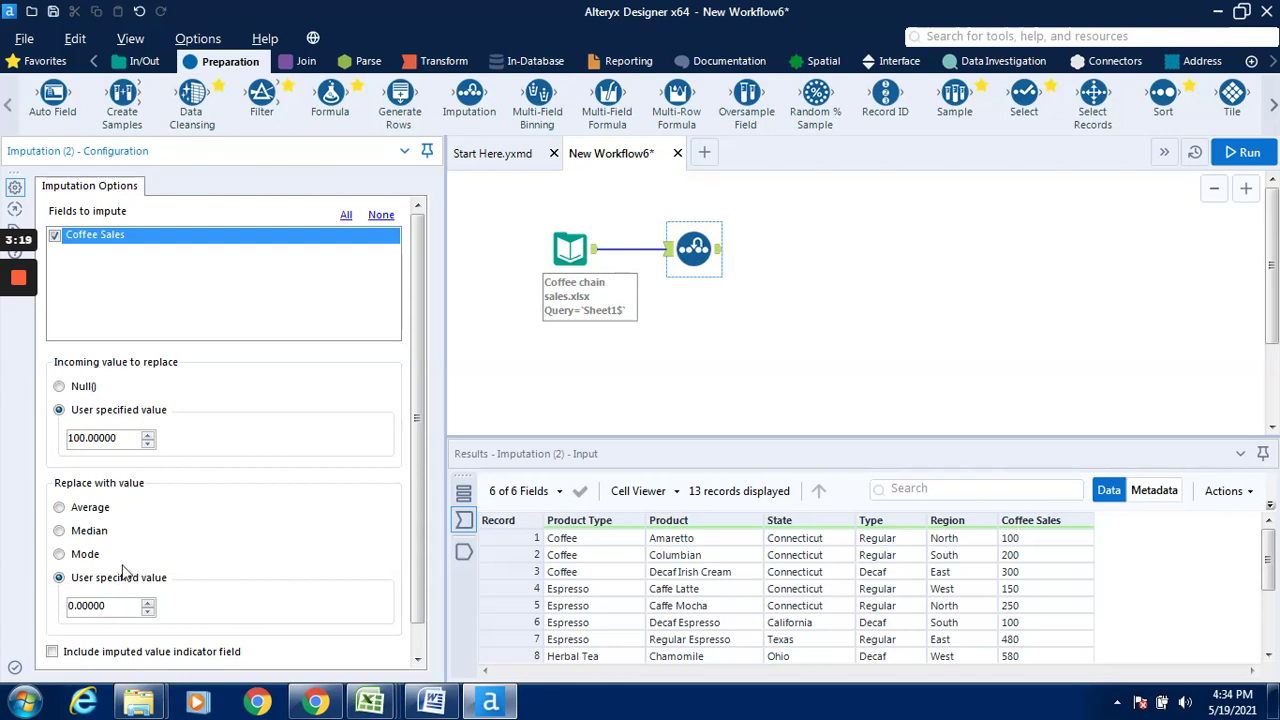
key("BackSpace")
key("BackSpace")
key("BackSpace")
key("BackSpace")
key("BackSpace")
key("BackSpace")
key("BackSpace")
type("10")
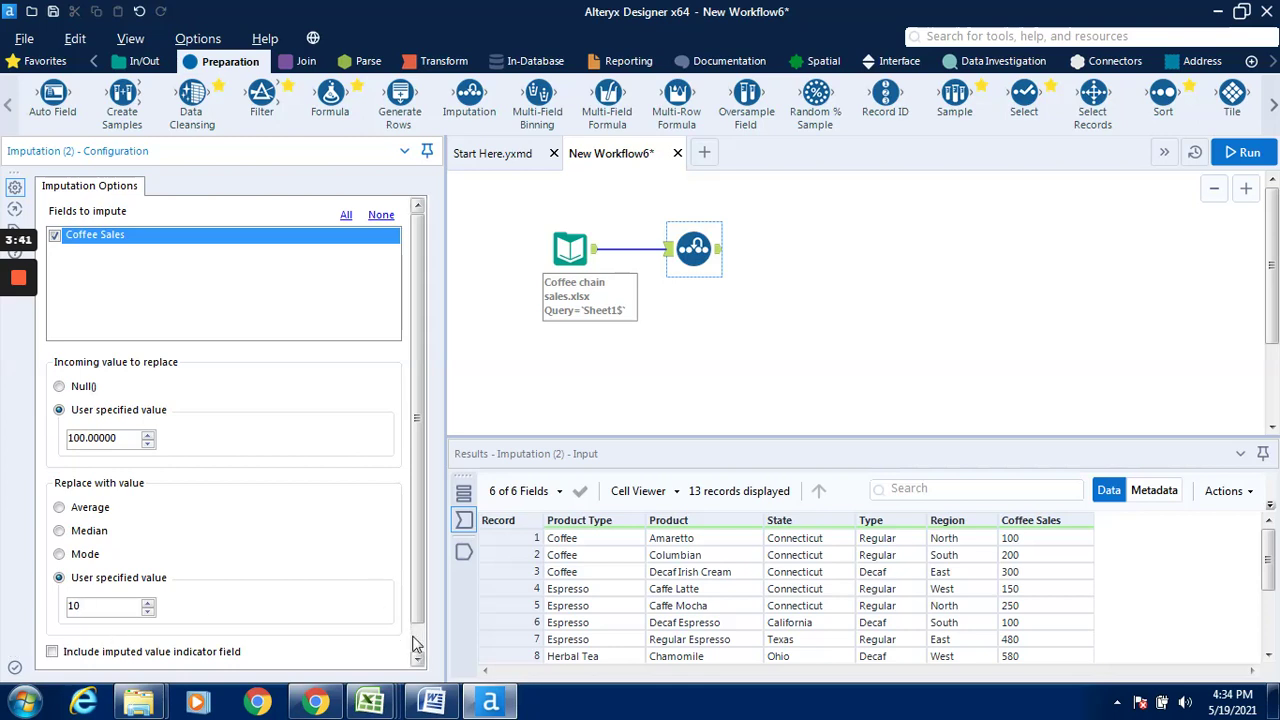
scroll(416, 645, "down", 1)
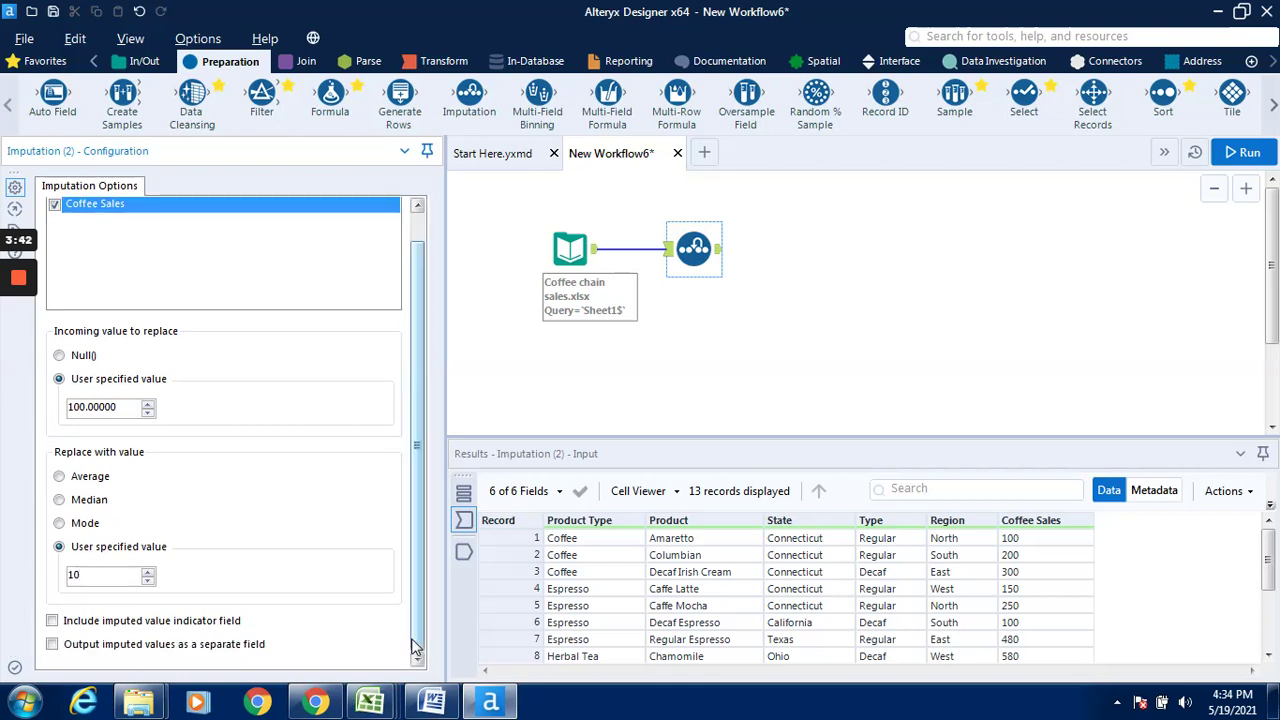
left_click(52, 646)
Step: Run the workflow and examine the Imputation tool's output, comparing Coffee Sales with the imputed values
left_click(1250, 158)
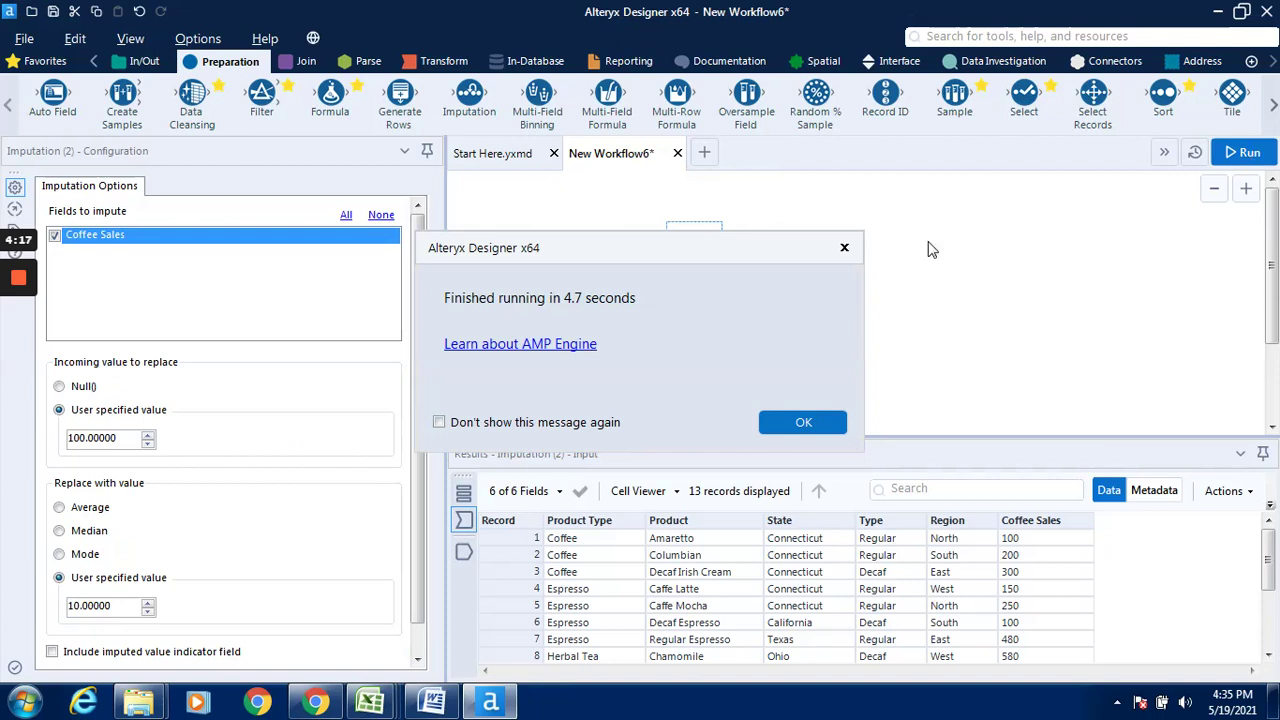
left_click(795, 424)
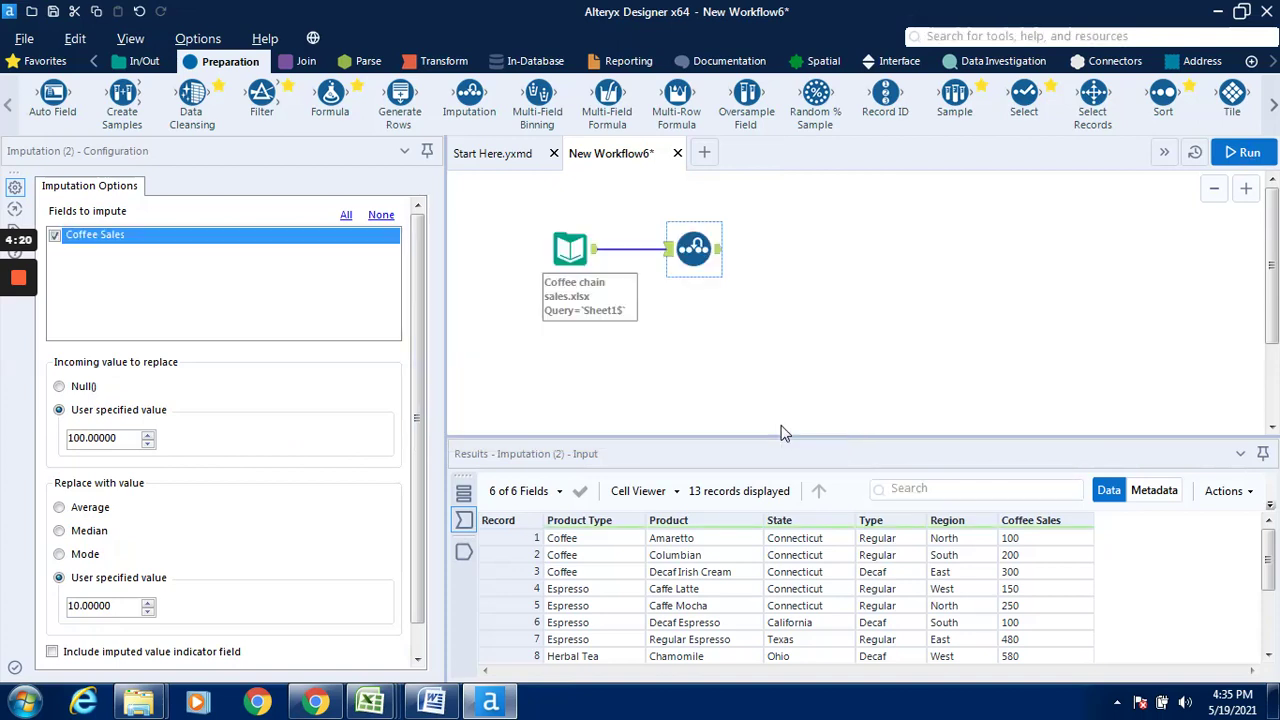
left_click(720, 252)
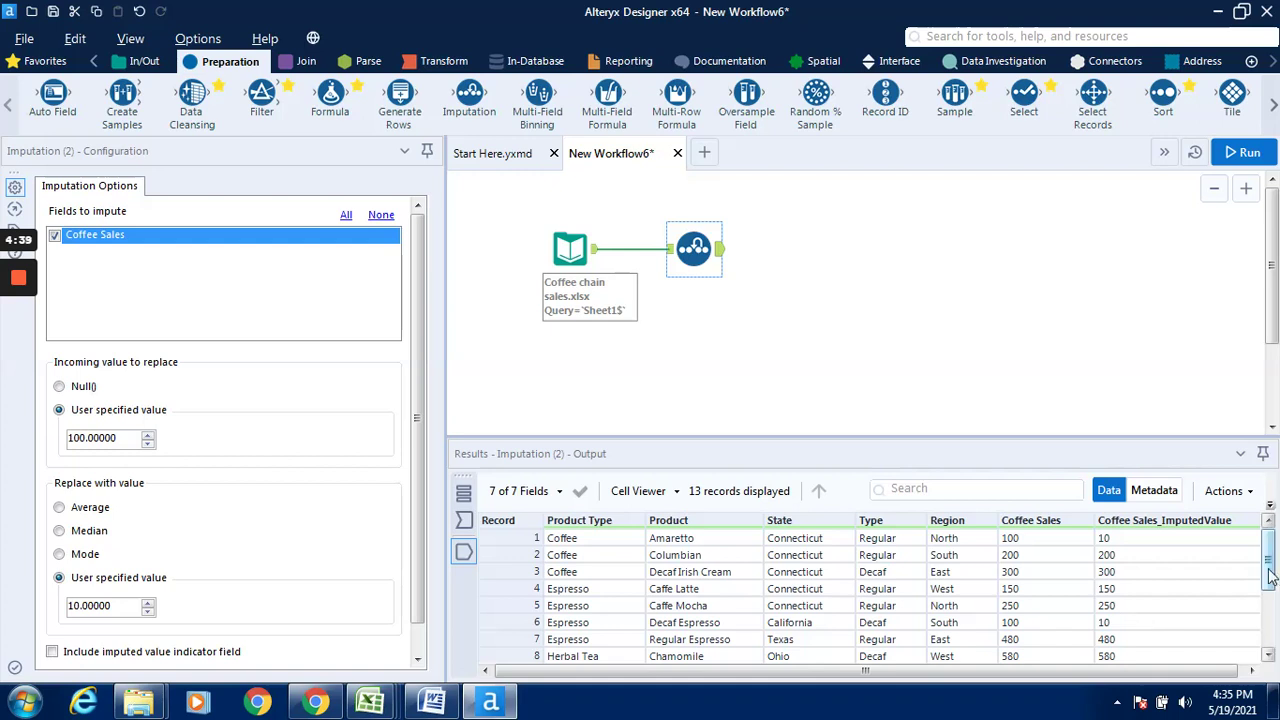
left_click_drag(1268, 575, 1271, 614)
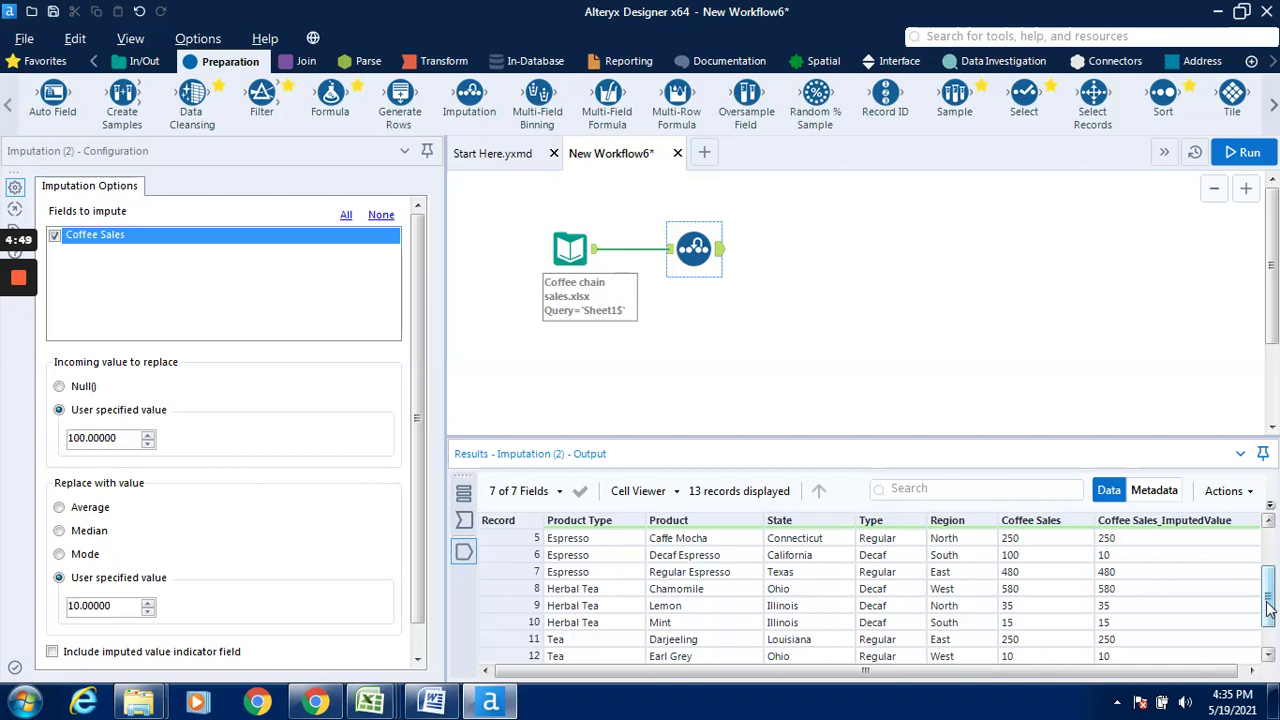
left_click_drag(1268, 605, 1268, 562)
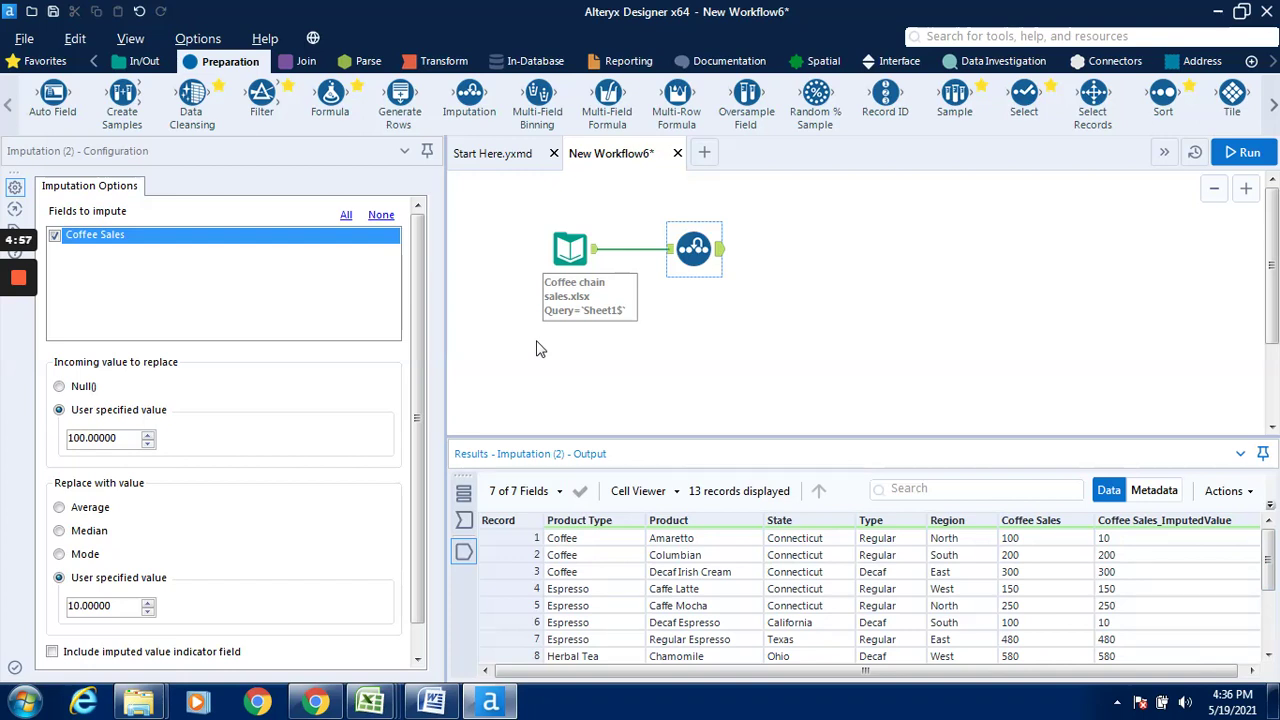
mouse_move(23, 279)
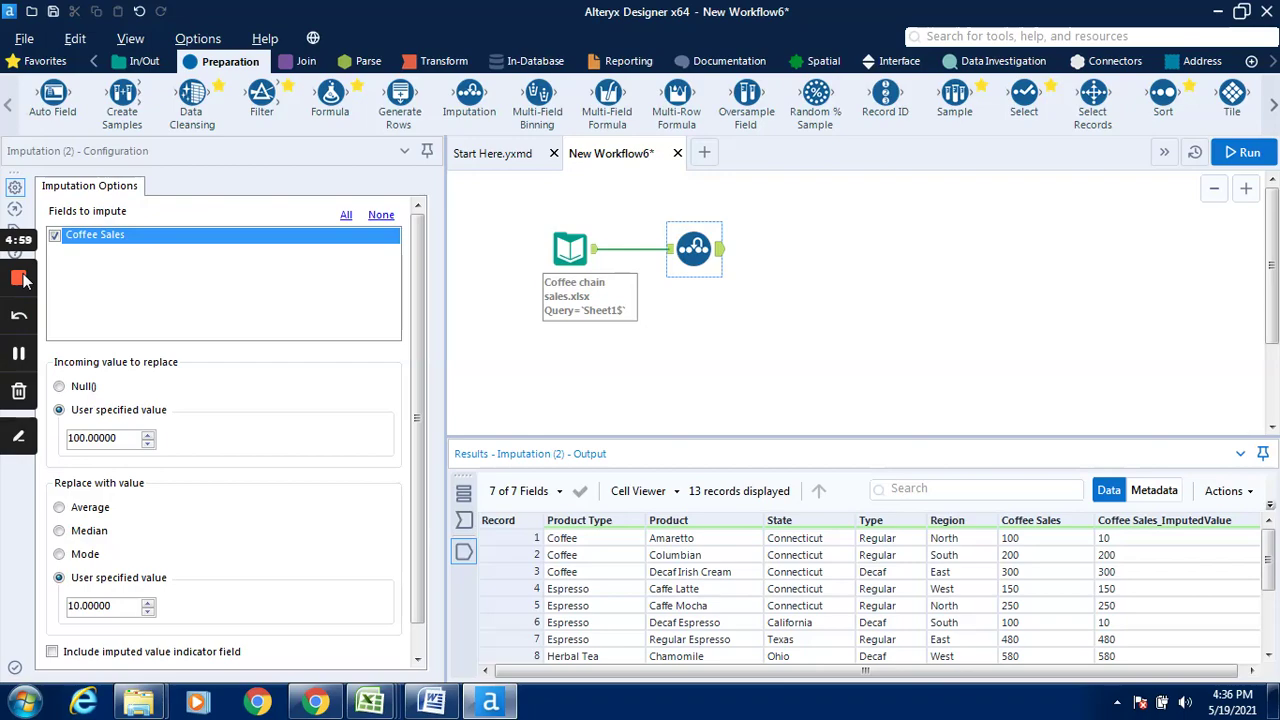